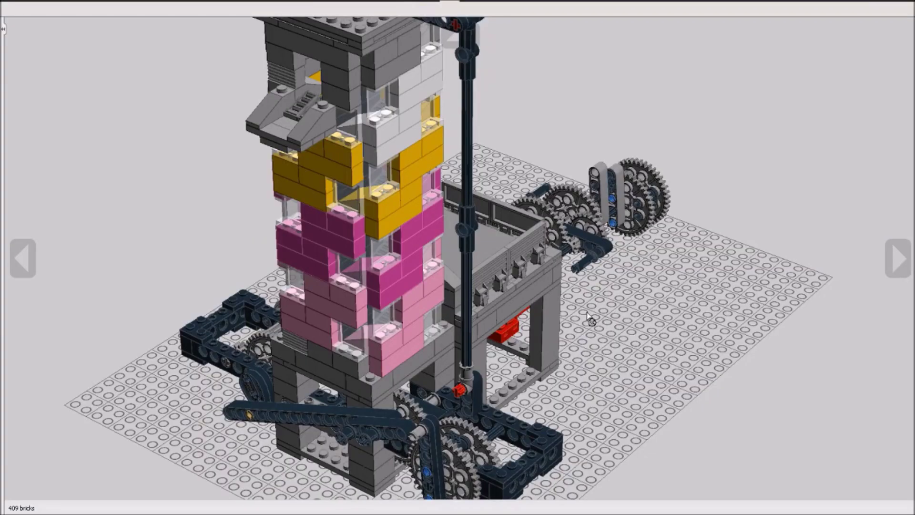
Step: Hide the grey top, the overhead arm, and the white and yellow tower sections to expose the black spiral column inside
scroll(479, 315, "down", 1)
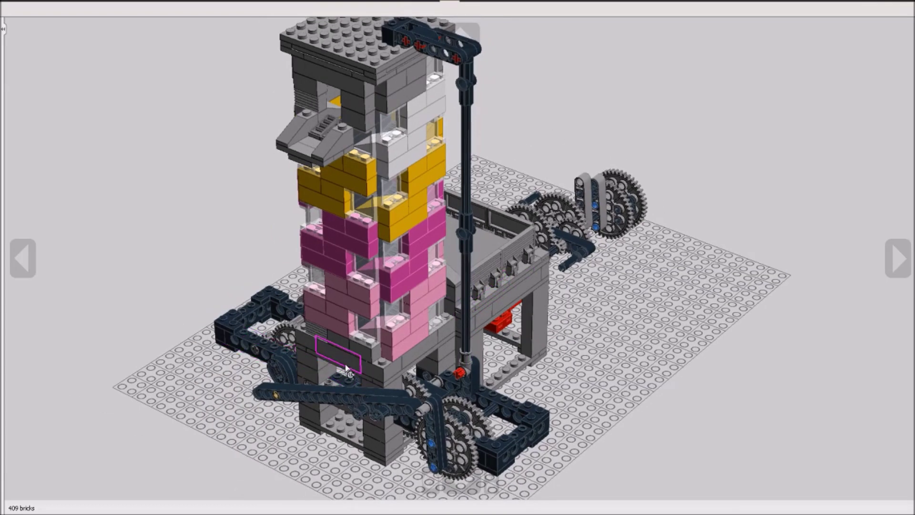
left_click_drag(345, 364, 351, 370)
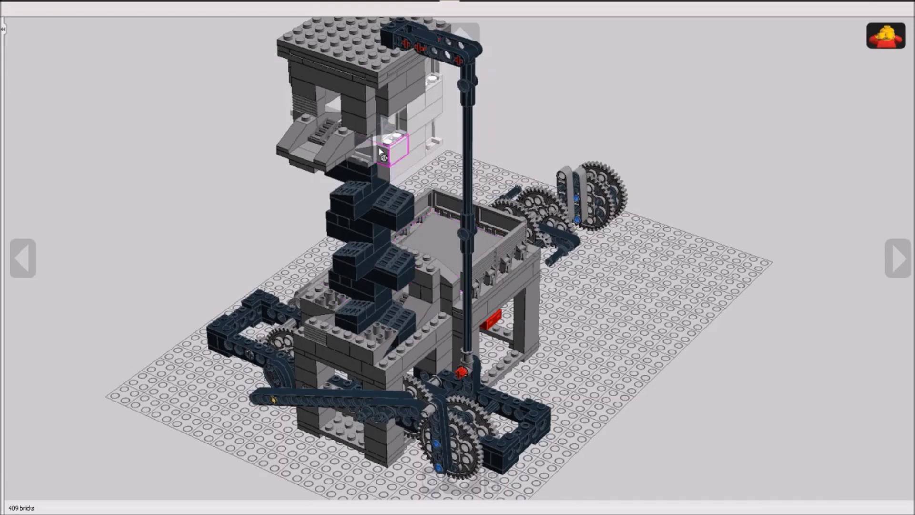
left_click(281, 271)
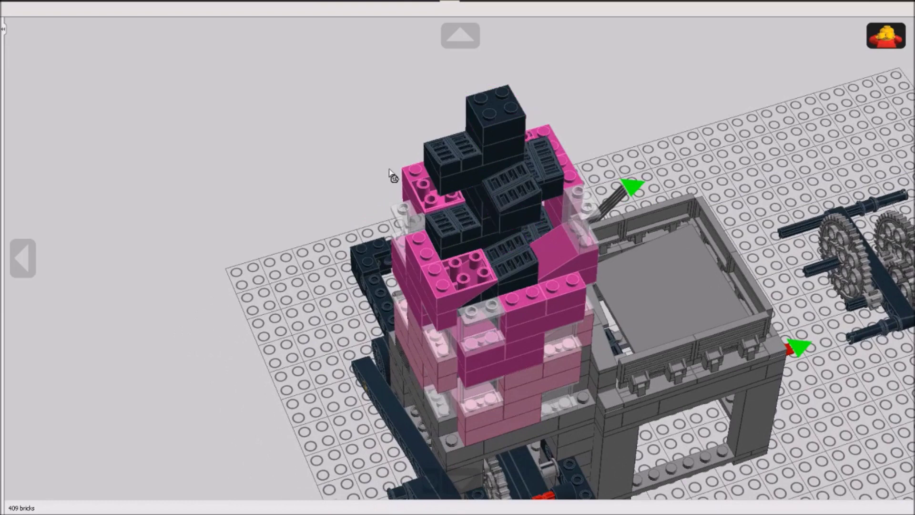
left_click_drag(597, 241, 565, 237)
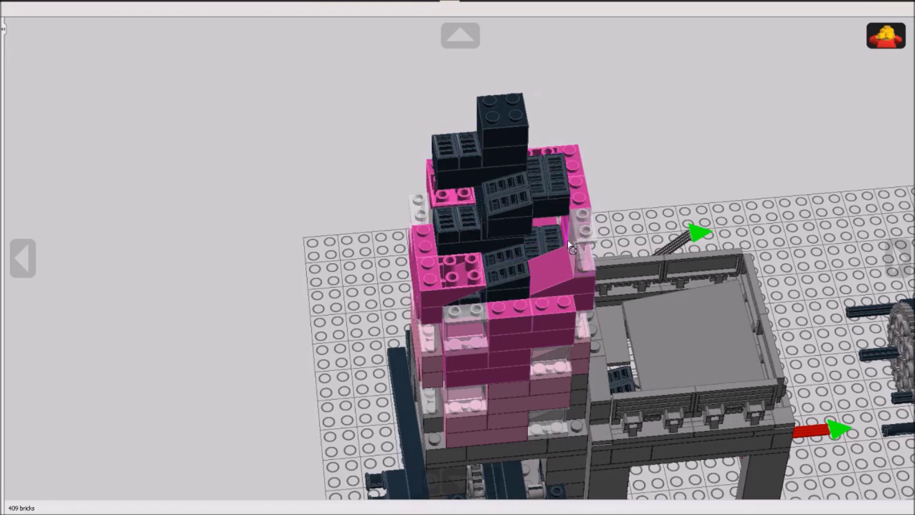
Step: Examine the exposed spiral column and its surrounding magenta bricks from several angles, and restore all hidden bricks
key("v")
left_click_drag(629, 198, 472, 276)
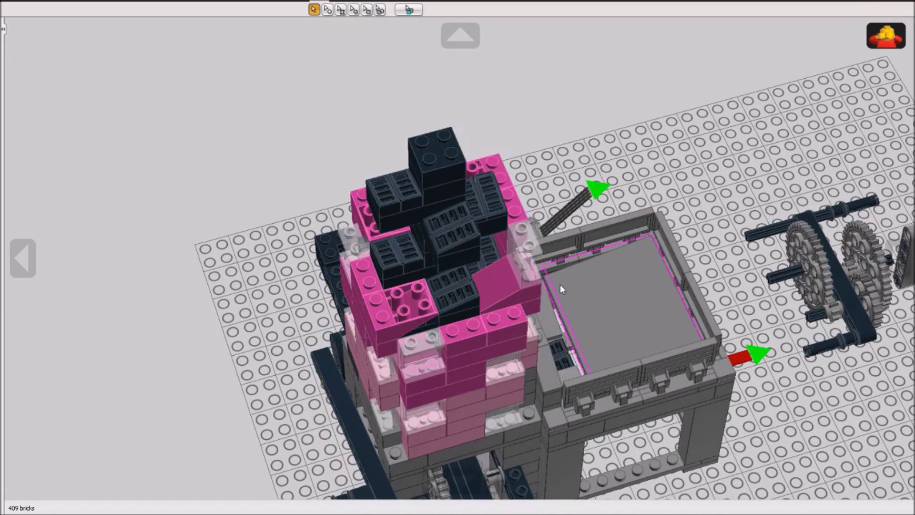
left_click_drag(559, 284, 592, 231)
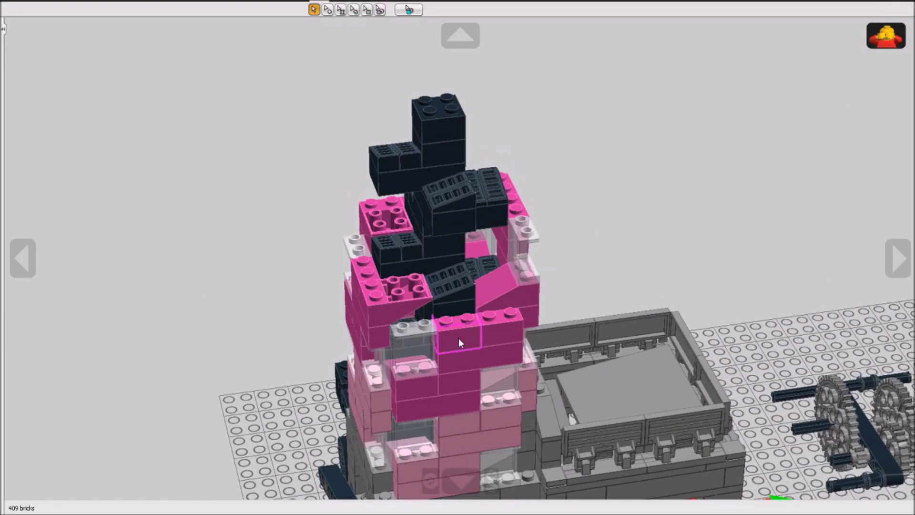
left_click_drag(244, 236, 391, 264)
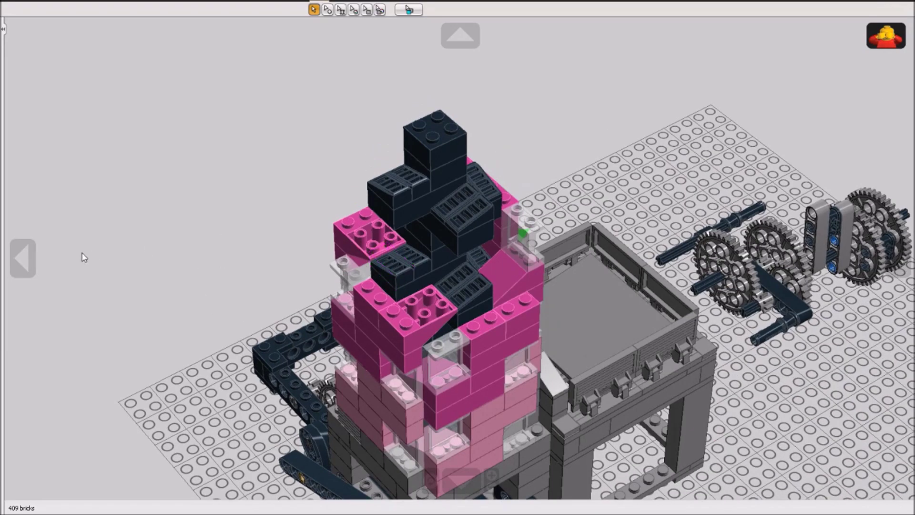
left_click(876, 44)
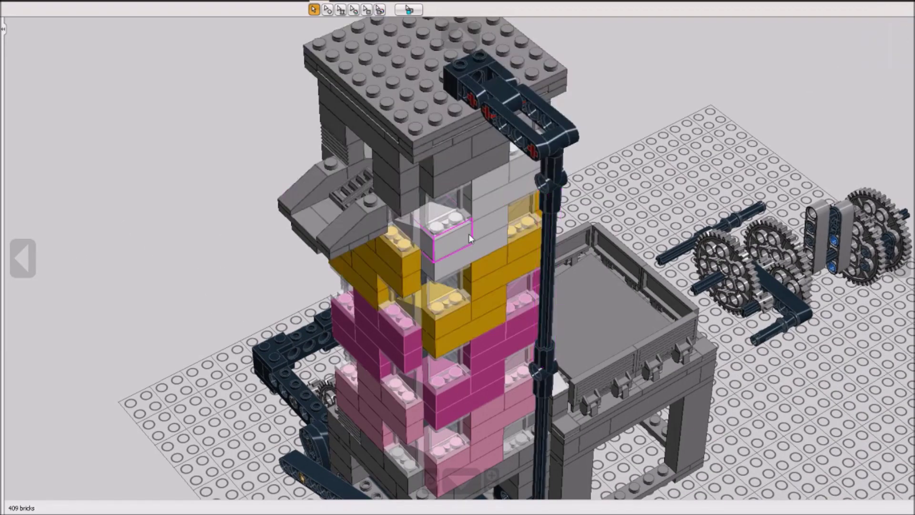
Step: Move the yellow section out of the tower onto the empty baseplate area and inspect its inner slopes
left_click_drag(456, 307, 170, 212)
left_click(170, 212)
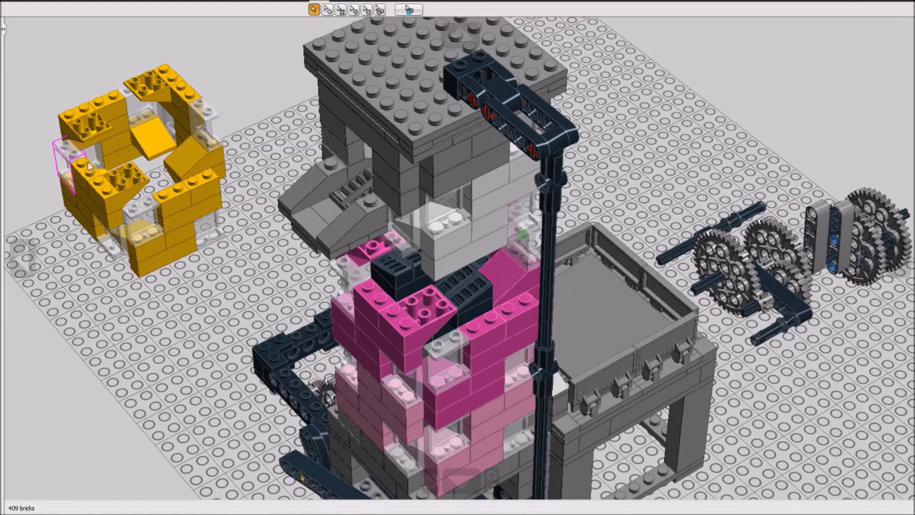
left_click_drag(202, 221, 281, 226)
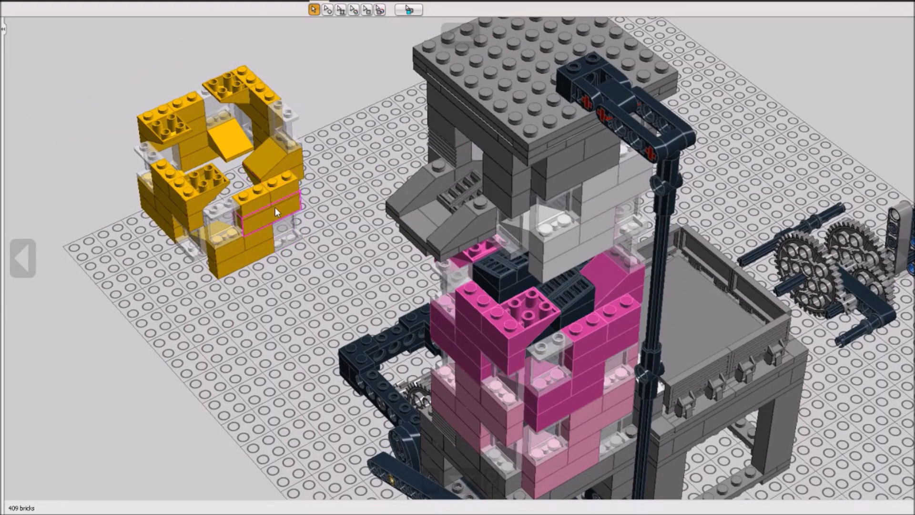
left_click_drag(276, 207, 282, 198)
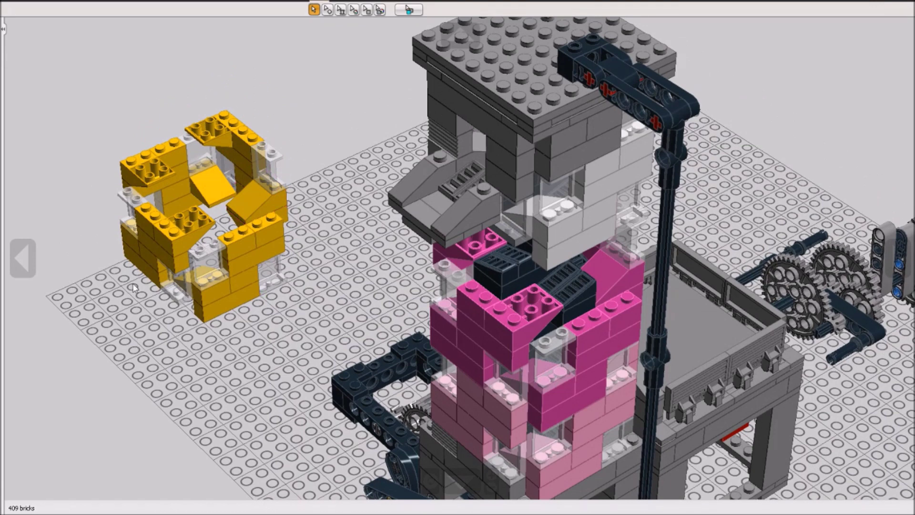
left_click_drag(133, 284, 191, 299)
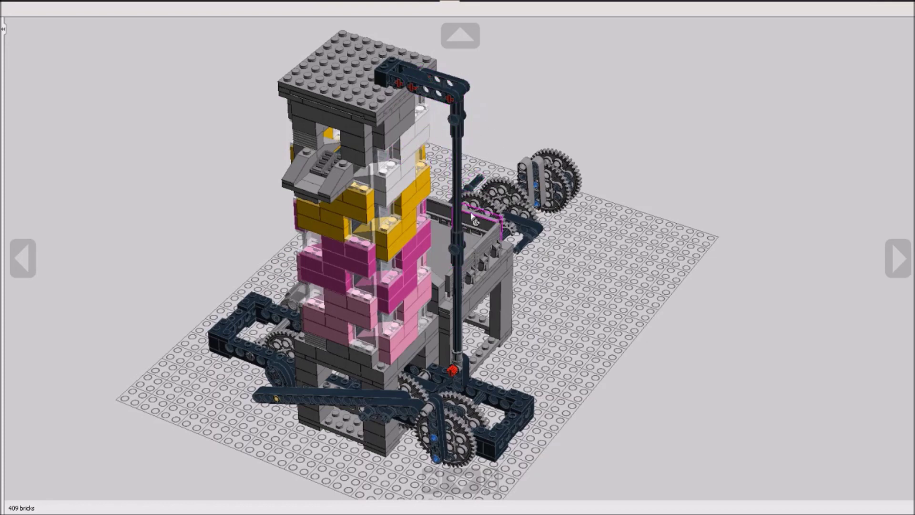
Step: Examine the complete tower from its front face around to the raised grey basin and the motor side
left_click_drag(471, 215, 250, 262)
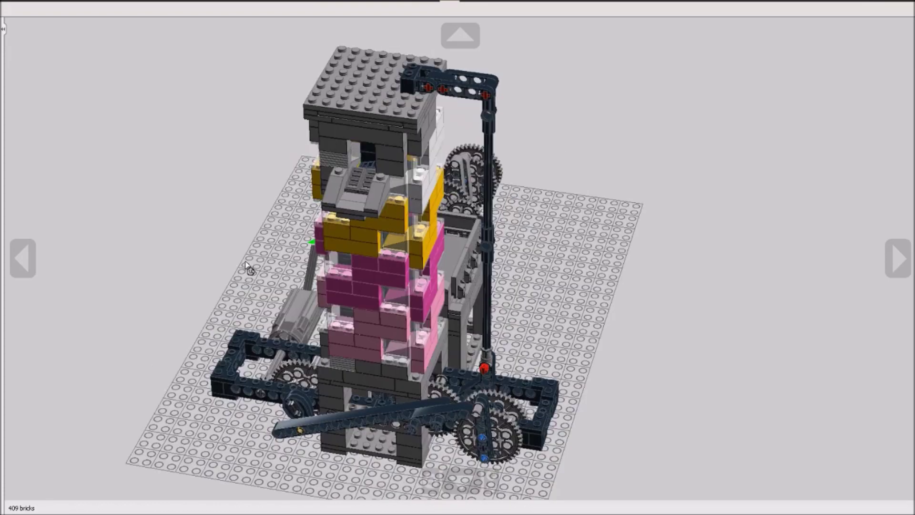
left_click_drag(246, 262, 296, 266)
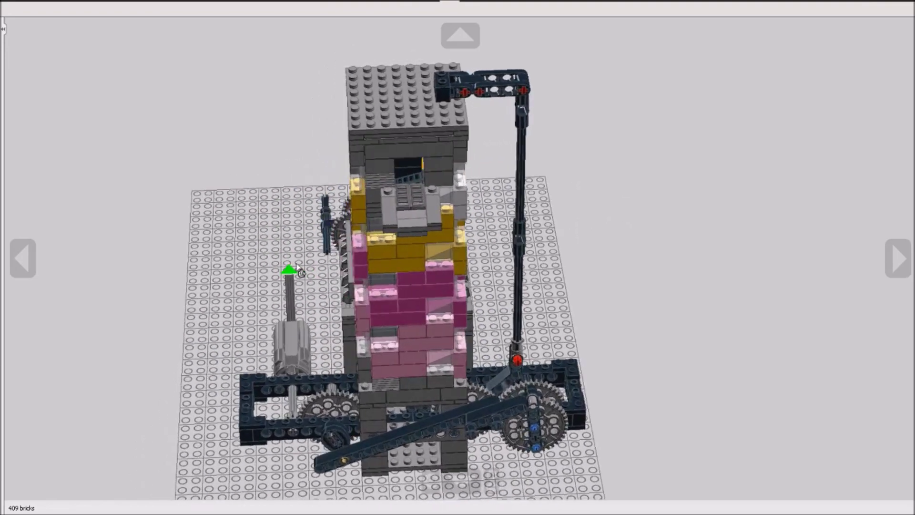
left_click_drag(281, 343, 441, 342)
left_click_drag(251, 316, 347, 351)
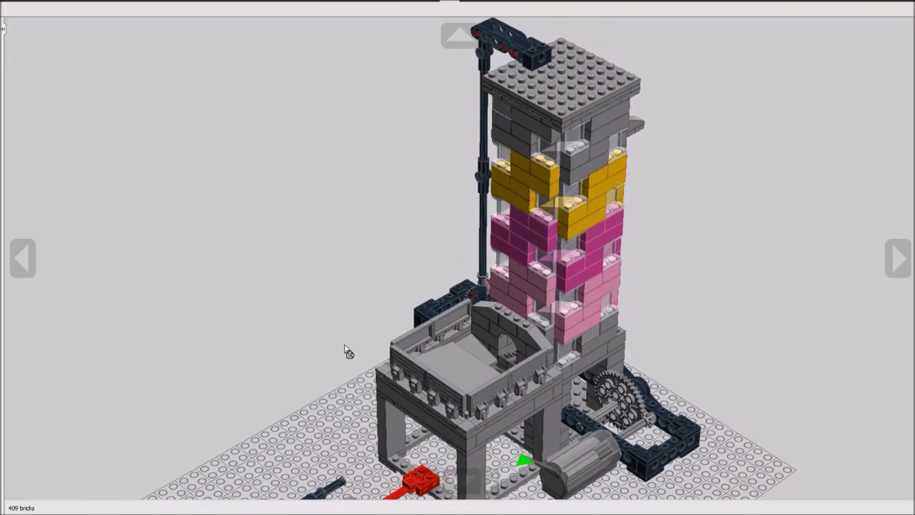
left_click_drag(359, 261, 518, 354)
left_click_drag(407, 382, 498, 388)
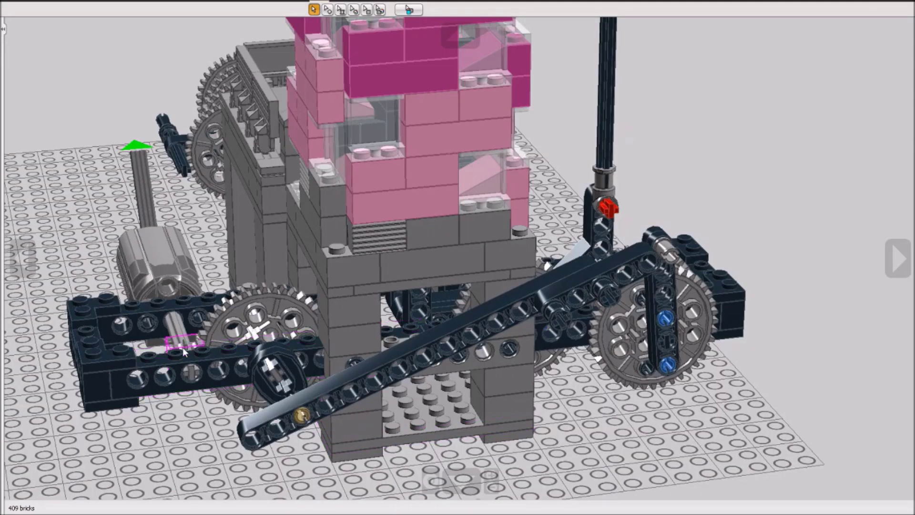
Step: Select the 40-tooth gear wheel nearest the motor, clear that selection, and select the 6M half beam on the crank
left_click(236, 302)
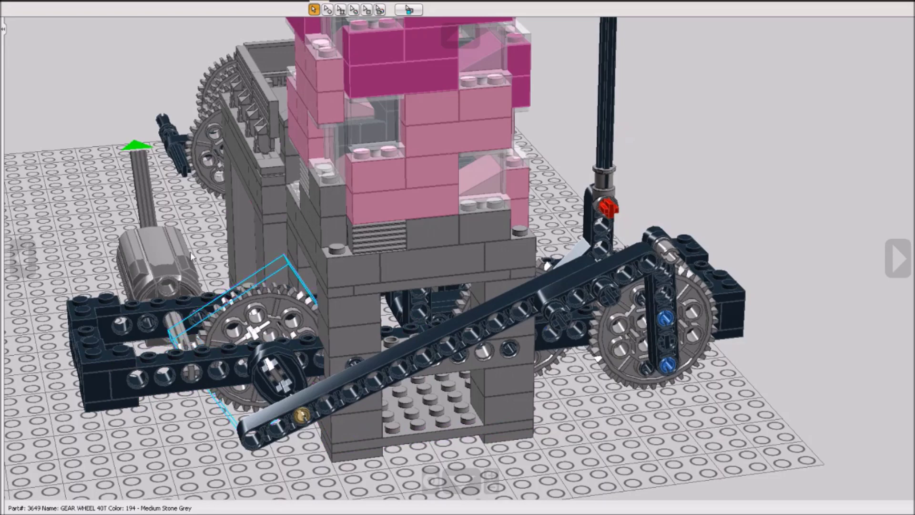
left_click_drag(210, 329, 214, 377)
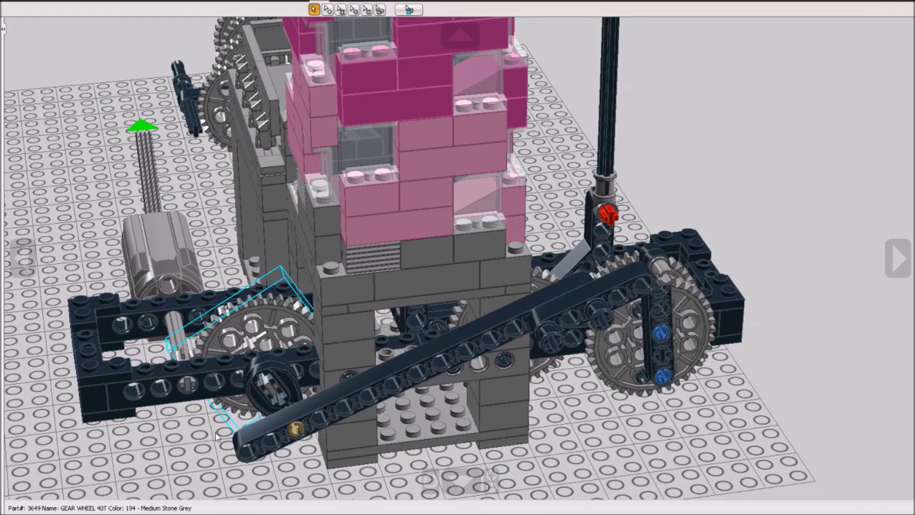
left_click(419, 468)
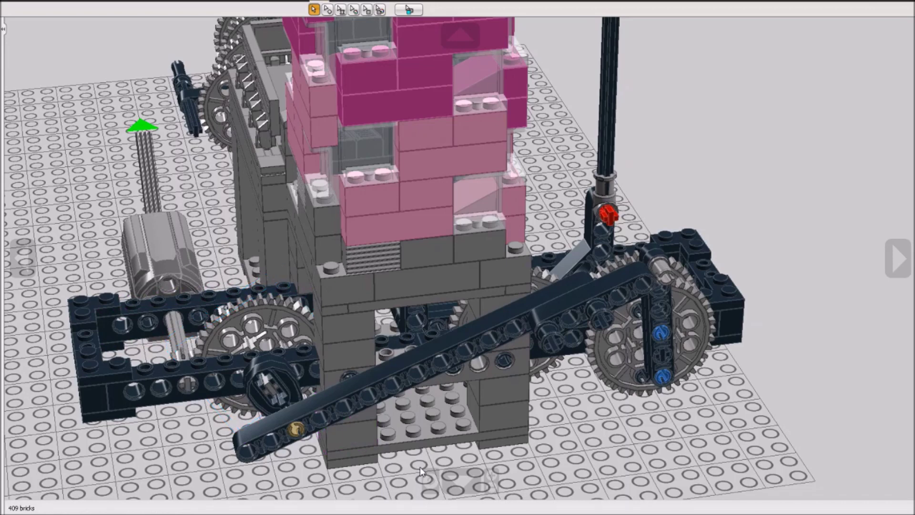
left_click(248, 382)
left_click(655, 318)
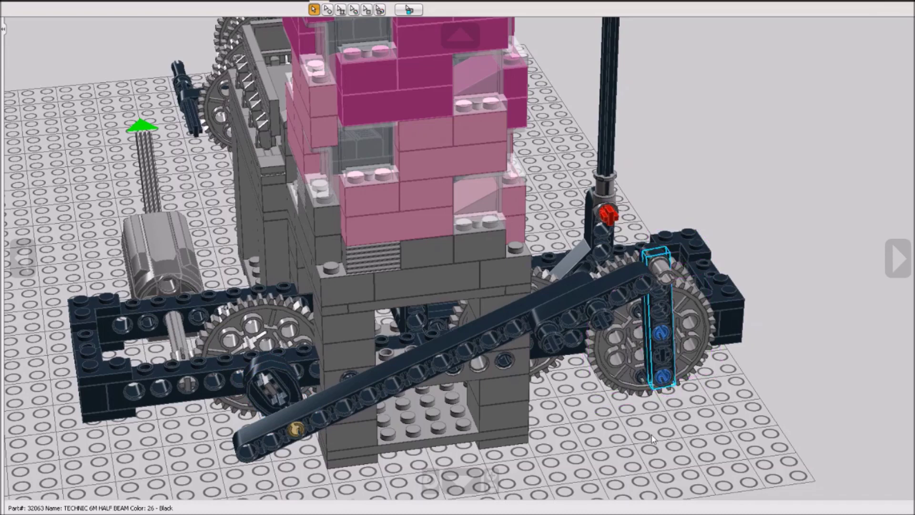
Step: Examine the crank-side gear train from several angles and select the 40-tooth gear wheel beside the tower base
scroll(651, 435, "down", 2)
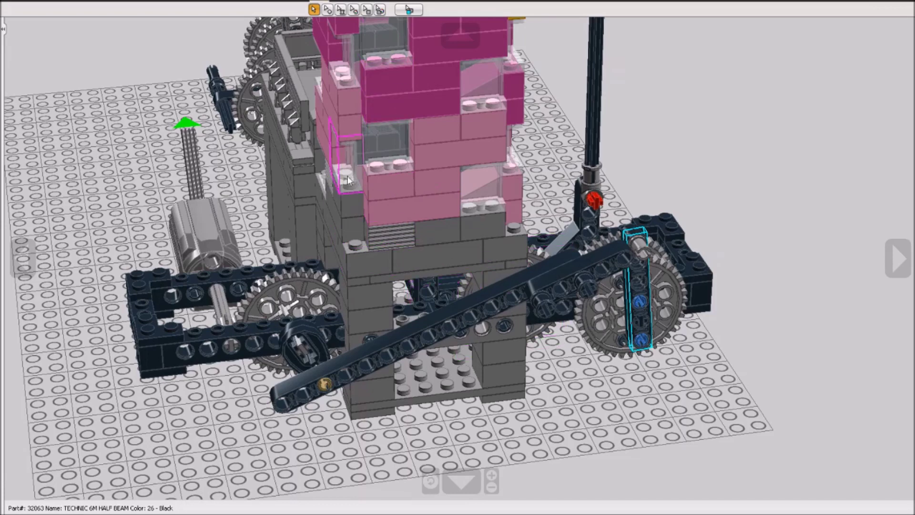
scroll(351, 166, "up", 1)
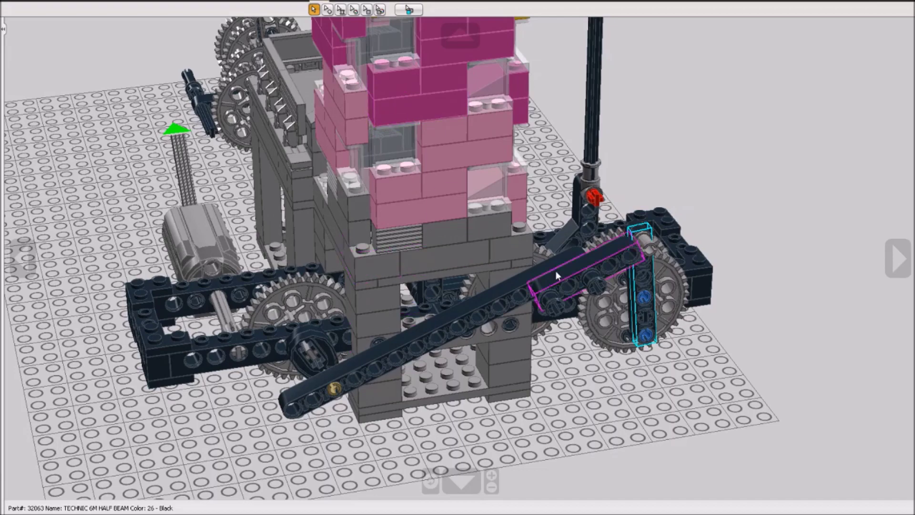
left_click_drag(716, 272, 639, 274)
left_click(695, 240)
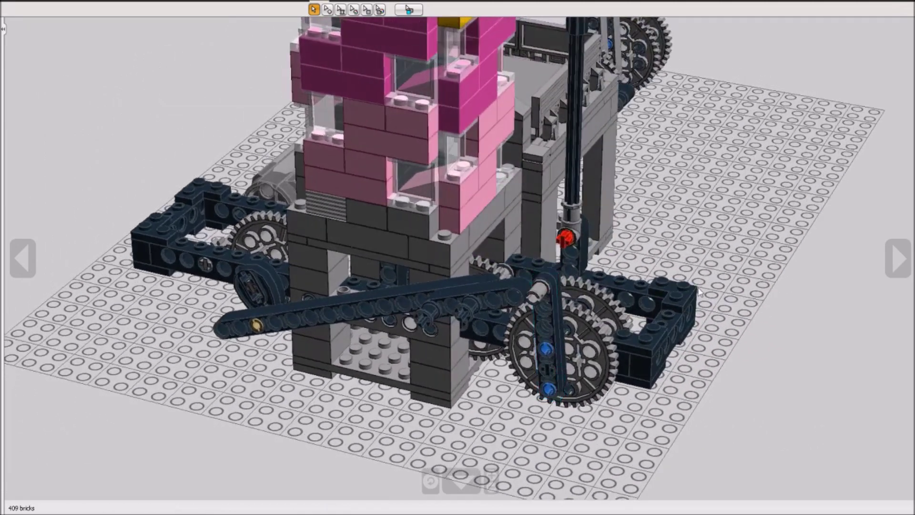
left_click_drag(695, 240, 680, 295)
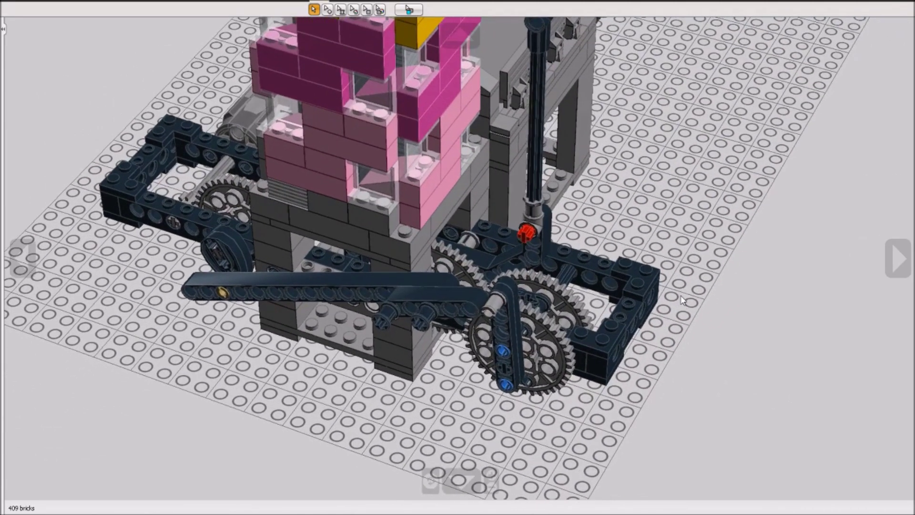
left_click(569, 304)
left_click(463, 264)
left_click_drag(667, 279, 656, 262)
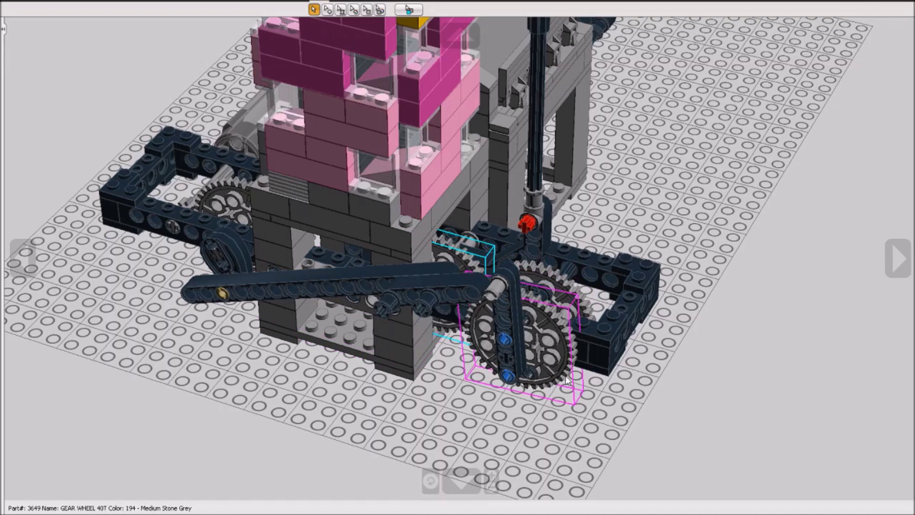
left_click_drag(521, 274, 494, 337)
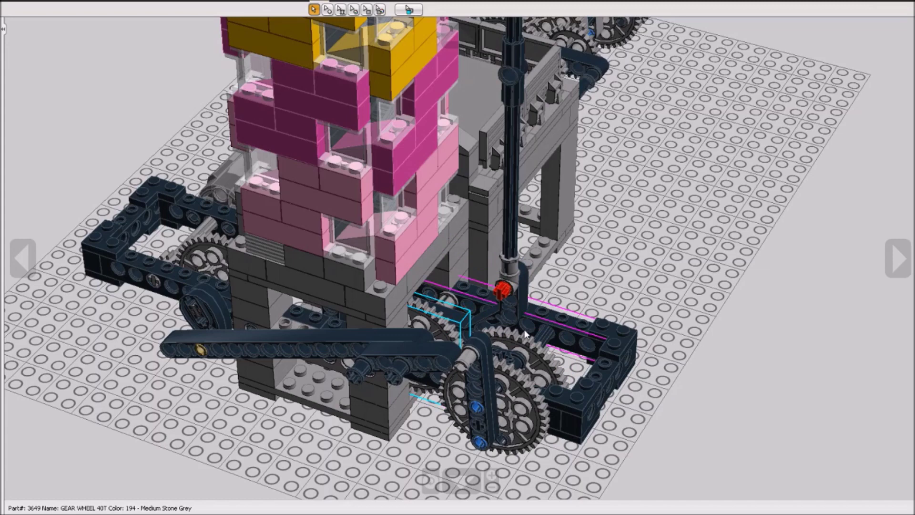
left_click_drag(525, 331, 518, 320)
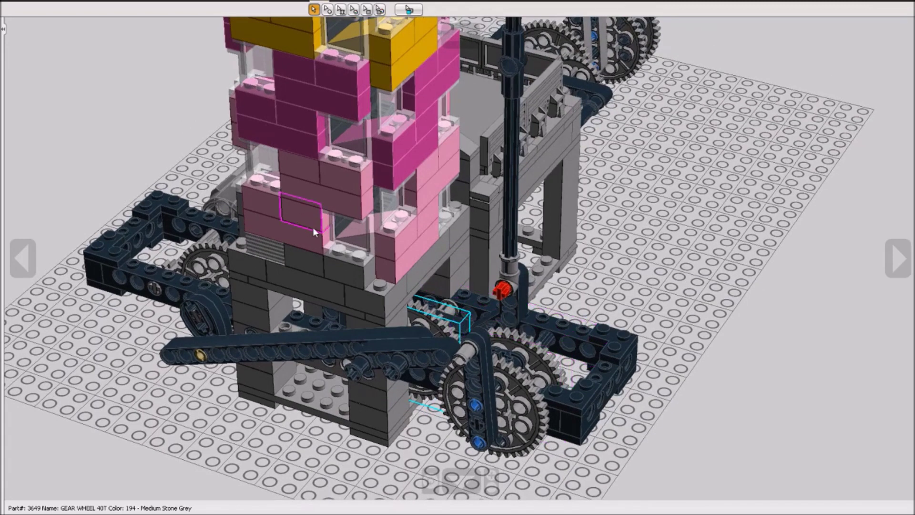